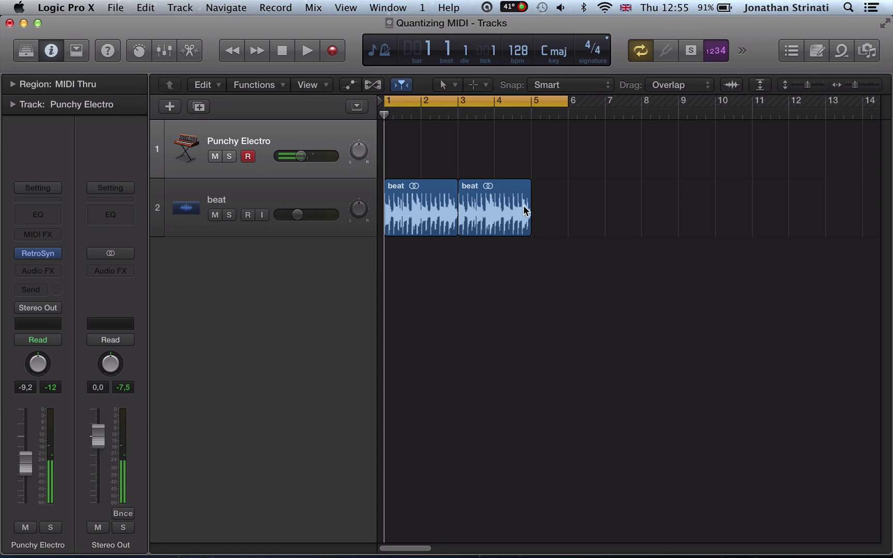
Step: Record a riff over bars 1–4 into a new Punchy Electro region on track one
{"action": "key", "text": "p"}
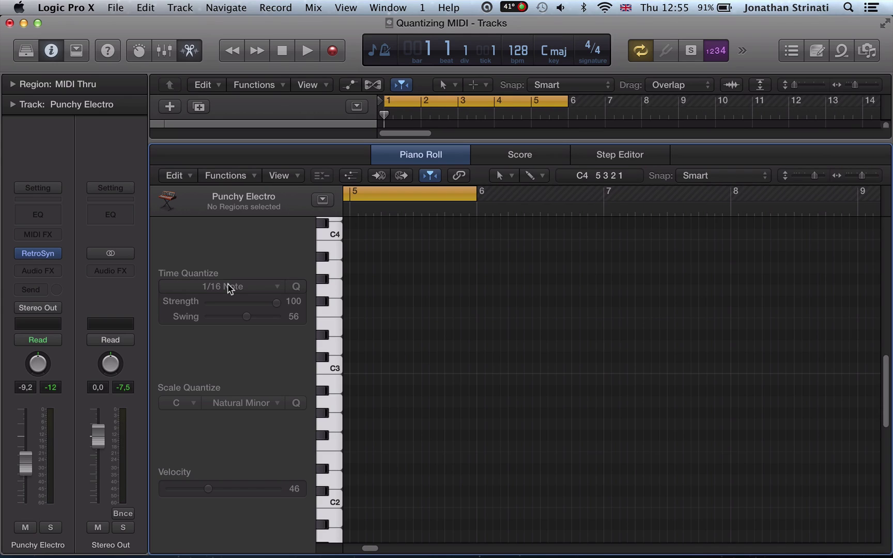
{"action": "key", "text": "p"}
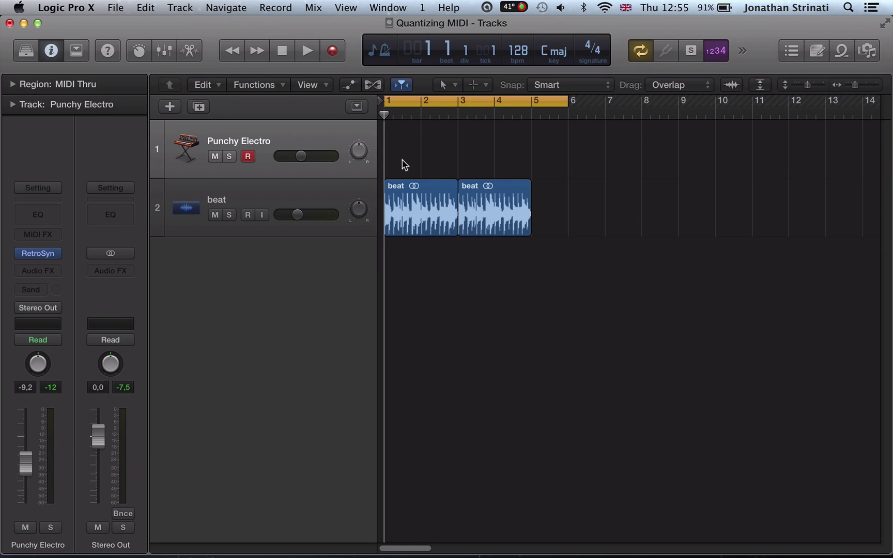
{"action": "key", "text": "r"}
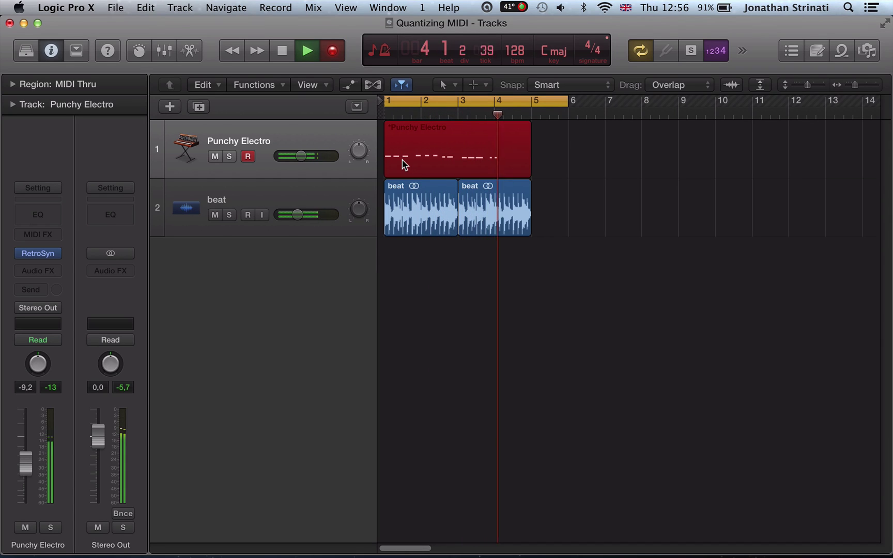
{"action": "key", "text": "space"}
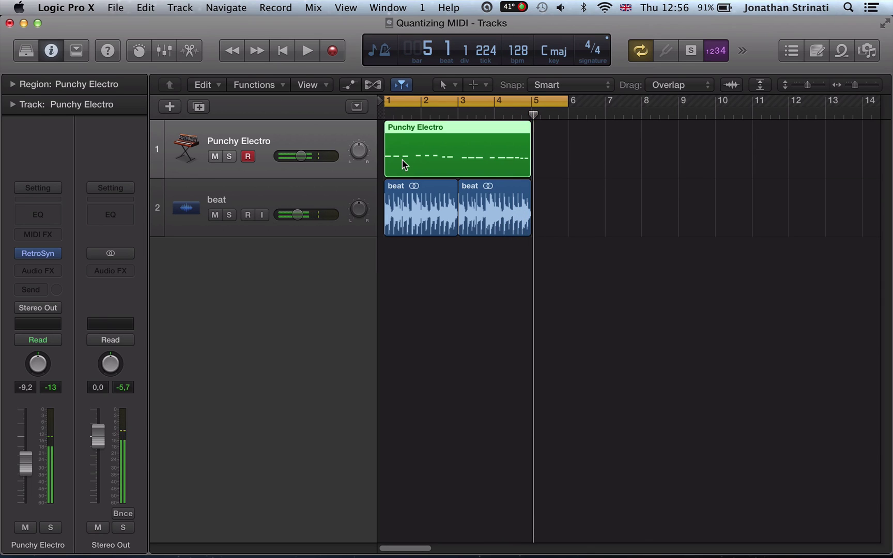
Step: Open the new region in the Piano Roll and time-quantize all 17 notes to 1/16 Note
{"action": "double_click", "coordinate": [404, 164]}
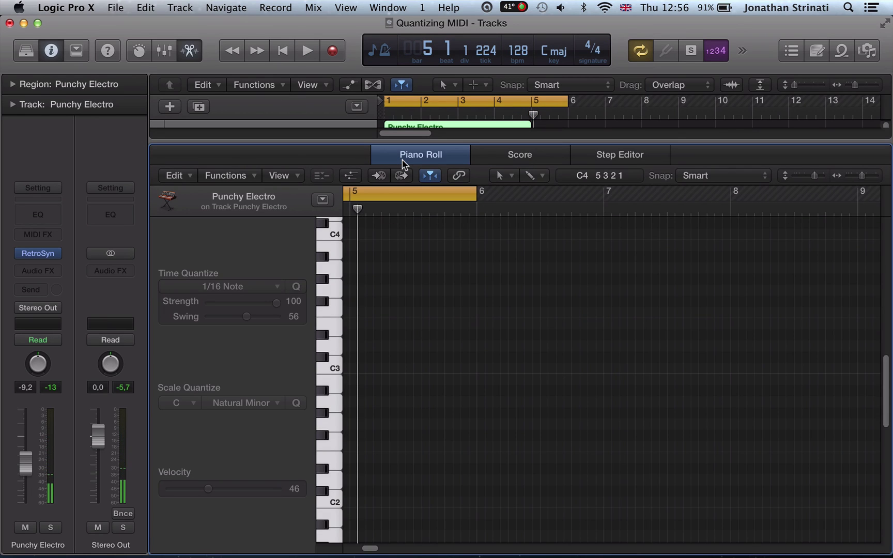
{"action": "key", "text": "e"}
{"action": "double_click", "coordinate": [411, 139]}
{"action": "key", "text": "Return"}
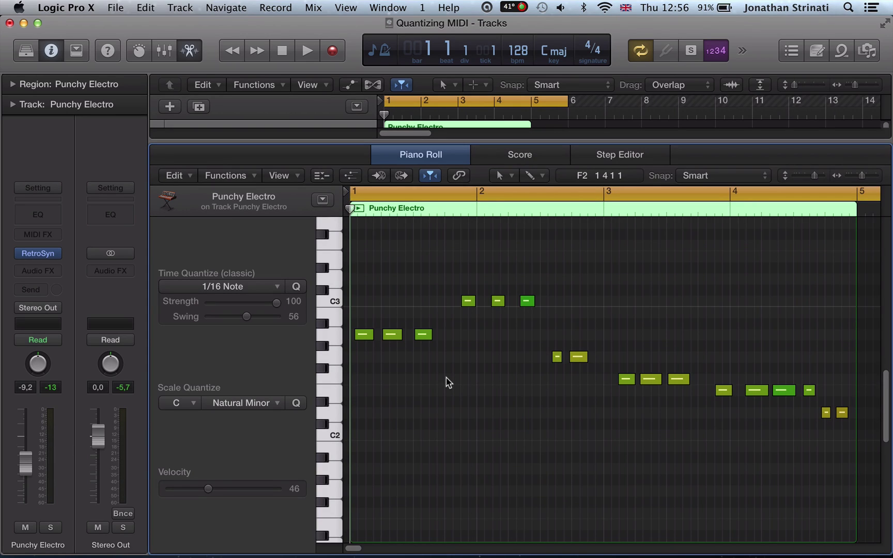
{"action": "key", "text": "super+a"}
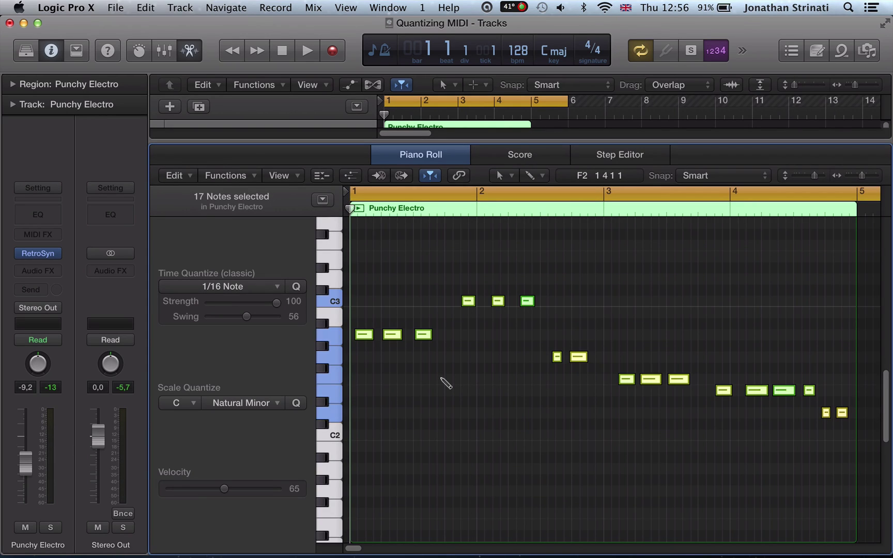
{"action": "left_click", "coordinate": [296, 287]}
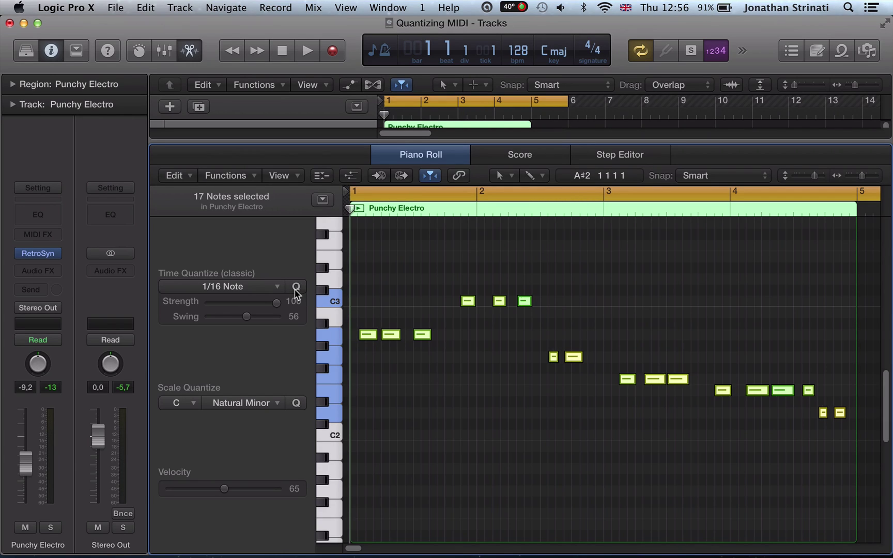
Step: Audition the quantized riff, then drag Swing down to 0 so the notes play straight
{"action": "key", "text": "space"}
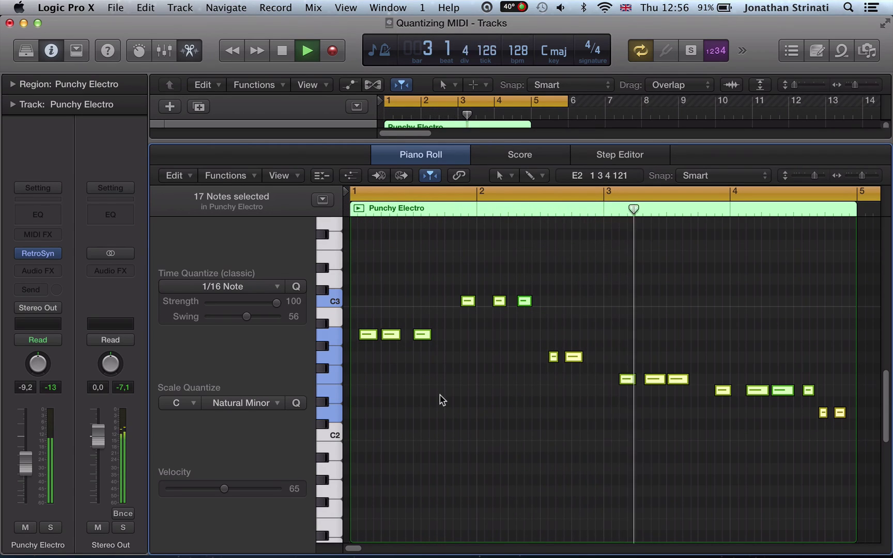
{"action": "key", "text": "space"}
{"action": "left_click", "coordinate": [409, 365]}
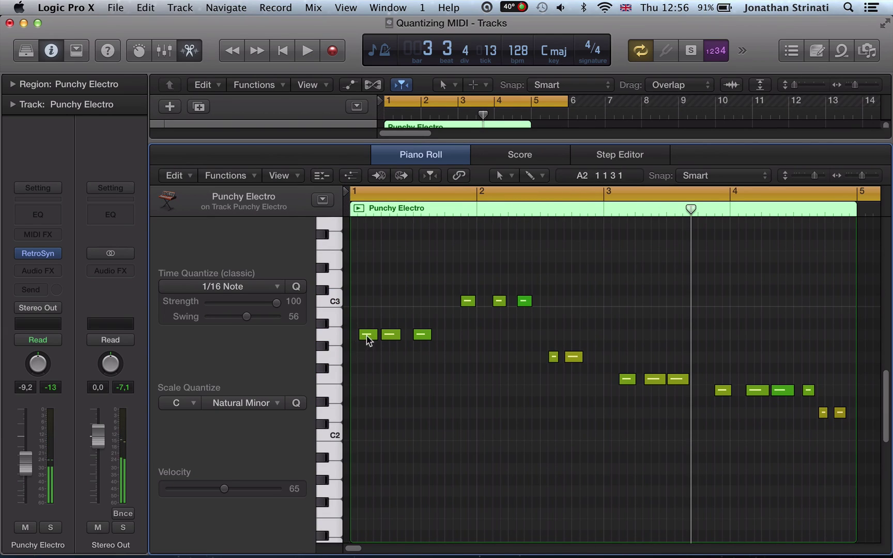
{"action": "key", "text": "super+a"}
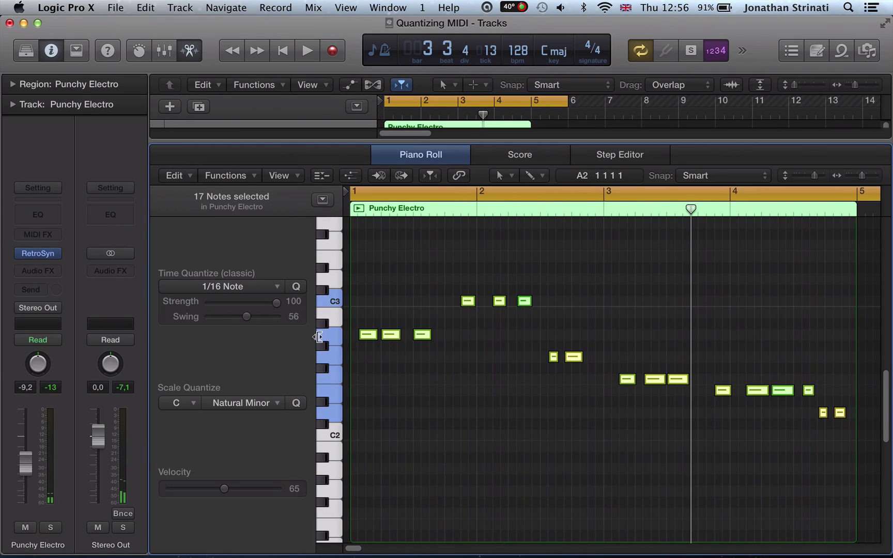
{"action": "left_click_drag", "start_coordinate": [247, 317], "coordinate": [166, 326]}
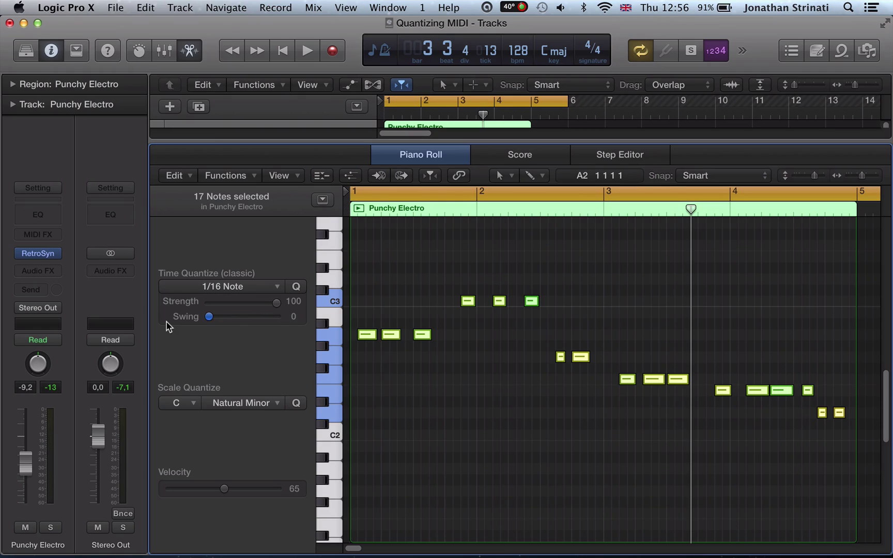
{"action": "key", "text": "space"}
Step: Move the first A2 note to bar 1 and shift two bar-3 notes one sixteenth earlier
{"action": "left_click", "coordinate": [452, 397]}
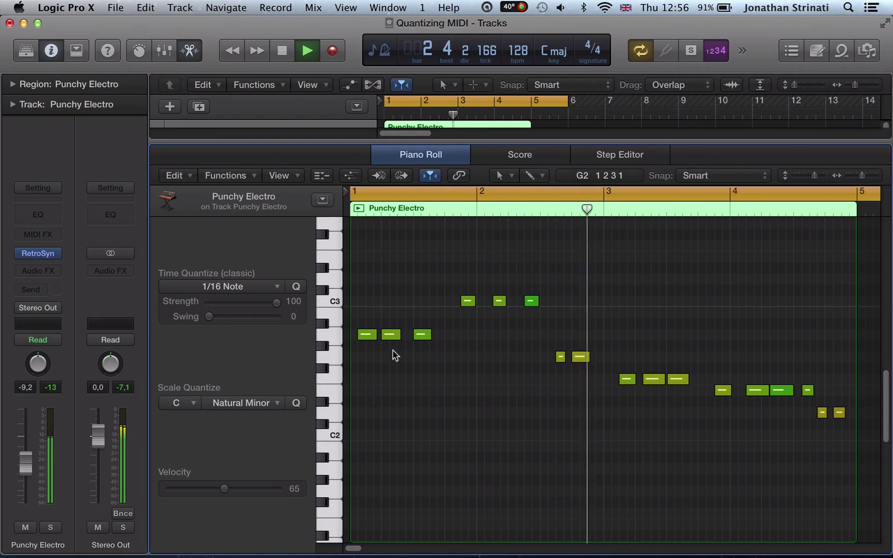
{"action": "left_click_drag", "start_coordinate": [368, 337], "coordinate": [364, 356]}
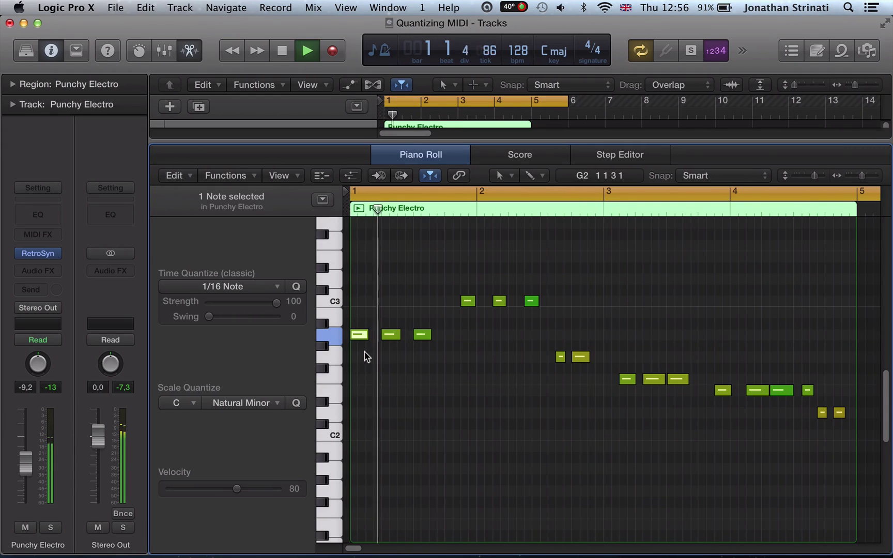
{"action": "left_click_drag", "start_coordinate": [627, 381], "coordinate": [612, 383]}
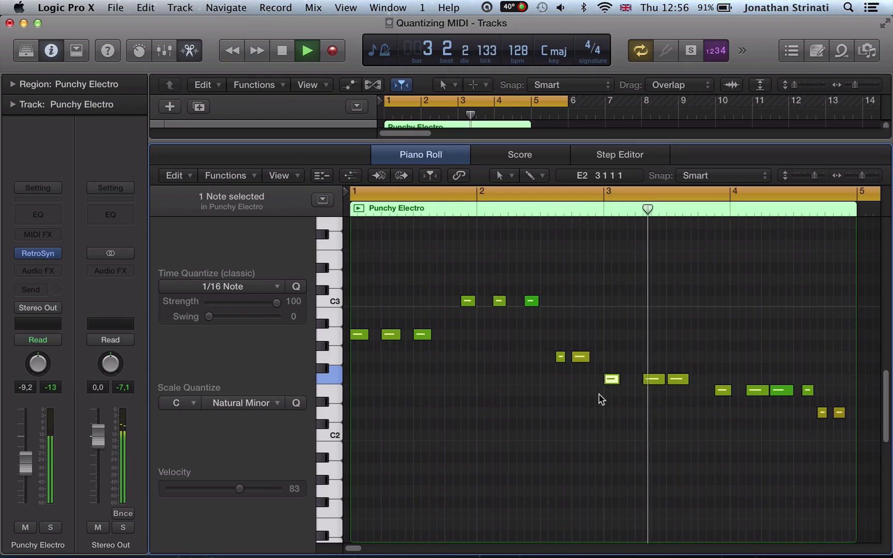
{"action": "left_click_drag", "start_coordinate": [653, 379], "coordinate": [644, 388]}
{"action": "key", "text": "space"}
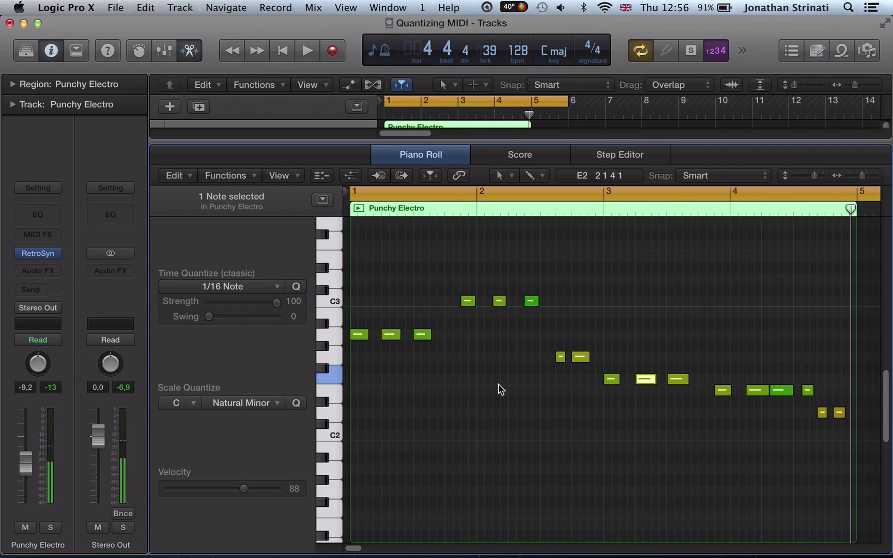
{"action": "key", "text": "Return"}
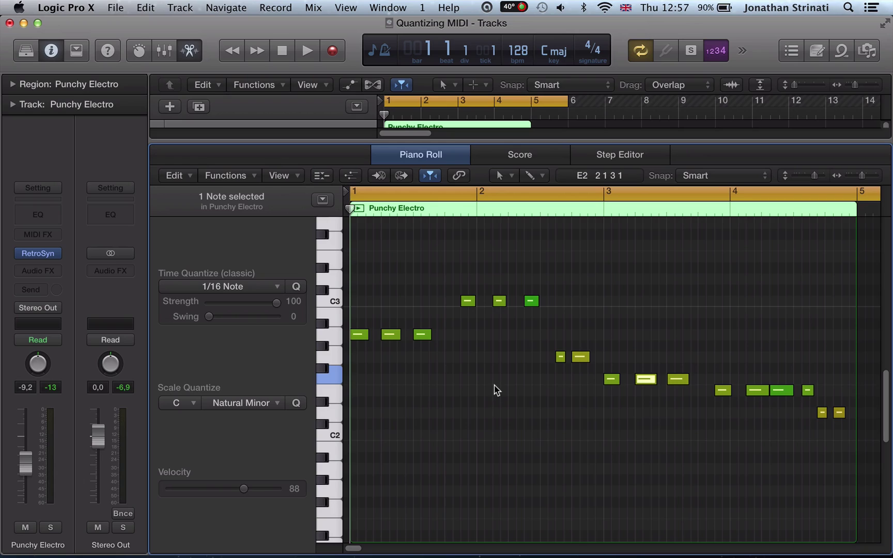
{"action": "left_click", "coordinate": [495, 390]}
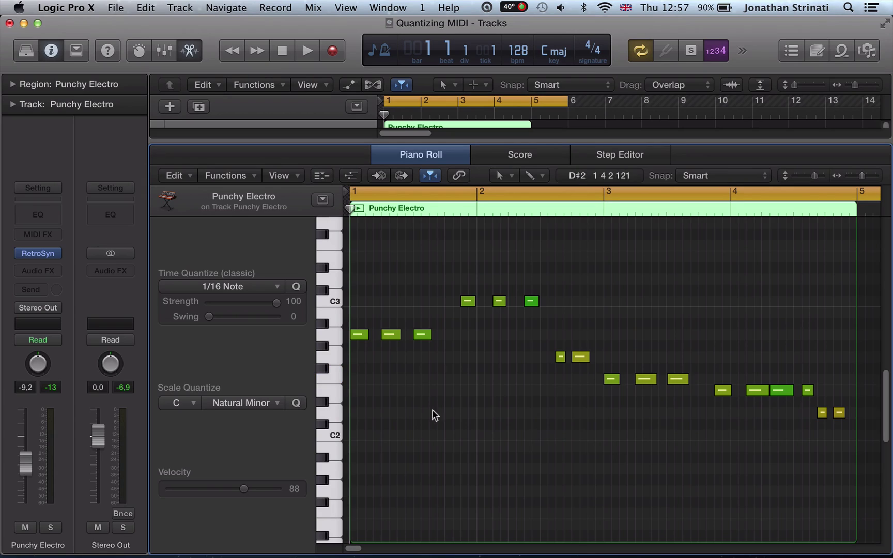
Step: Select all 17 notes, scale-quantize them to C Natural Minor, and play the result
{"action": "left_click", "coordinate": [357, 336]}
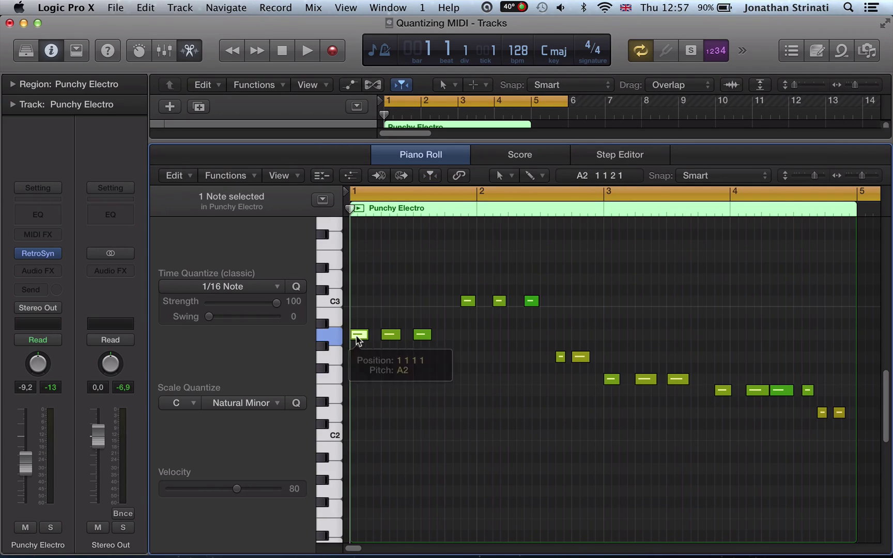
{"action": "key", "text": "super+a"}
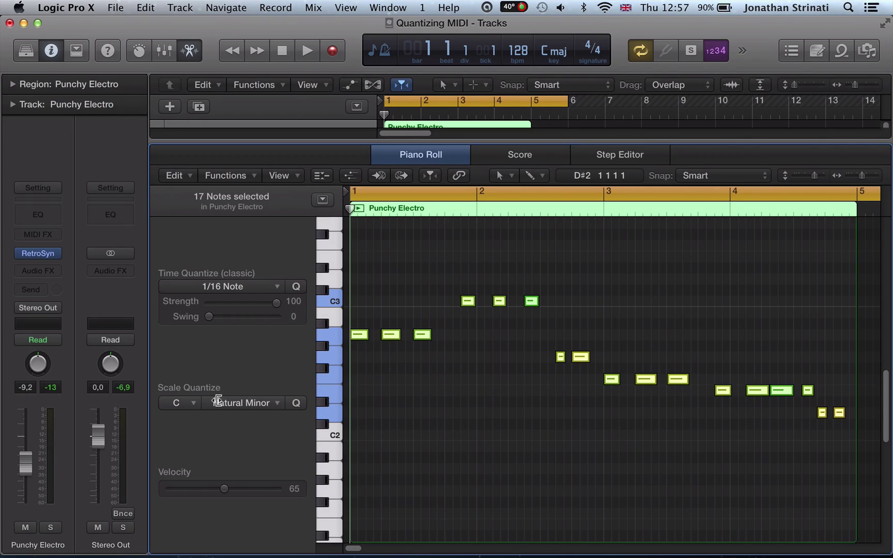
{"action": "left_click", "coordinate": [440, 421]}
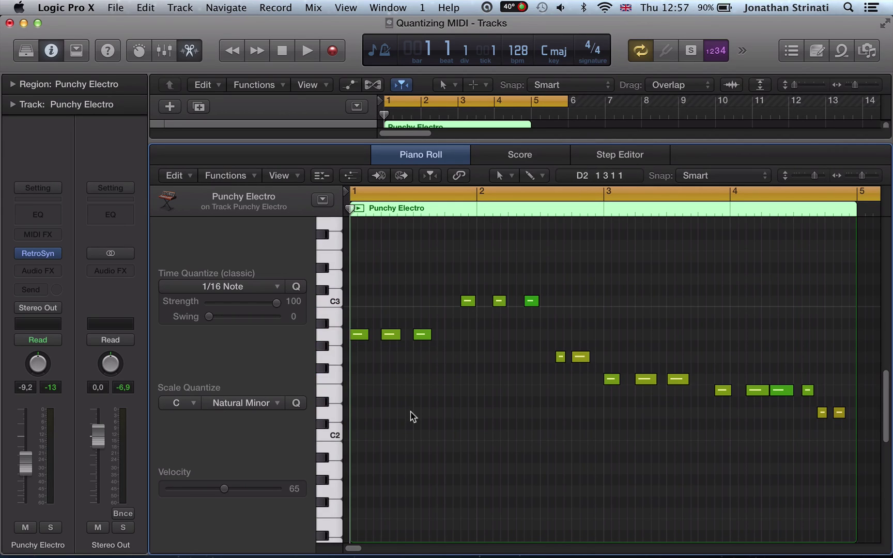
{"action": "key", "text": "super+a"}
{"action": "left_click", "coordinate": [181, 399]}
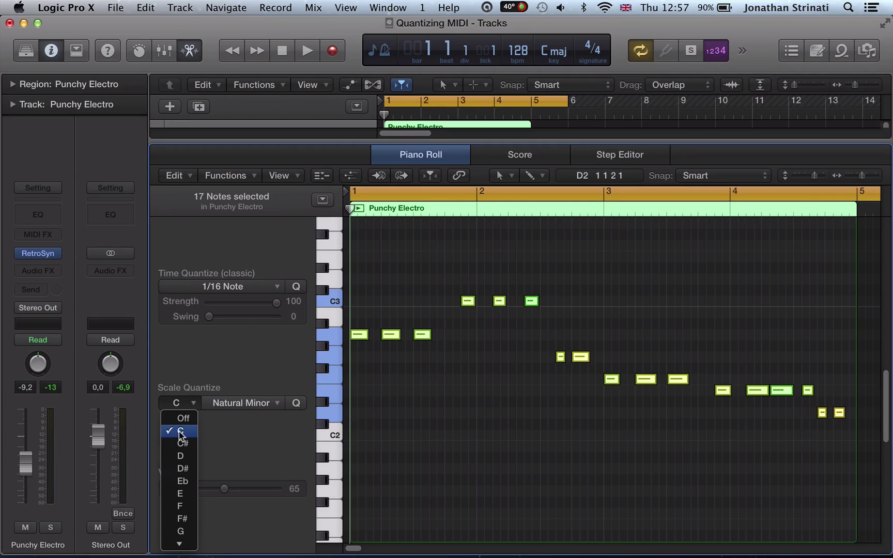
{"action": "mouse_move", "coordinate": [178, 544]}
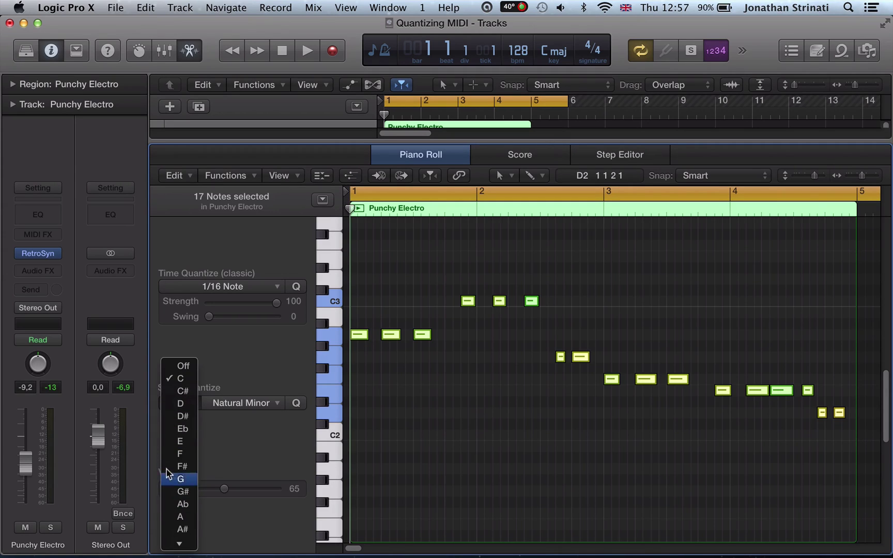
{"action": "left_click", "coordinate": [163, 375]}
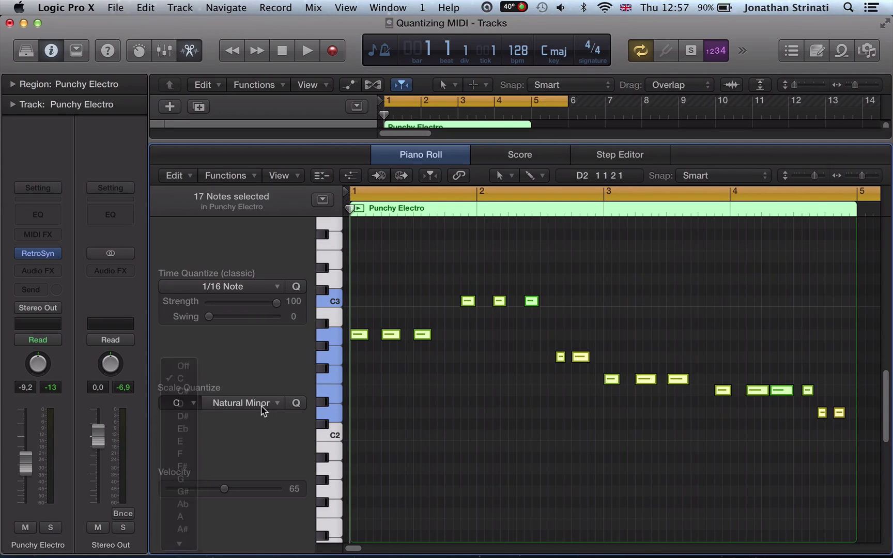
{"action": "left_click", "coordinate": [295, 404]}
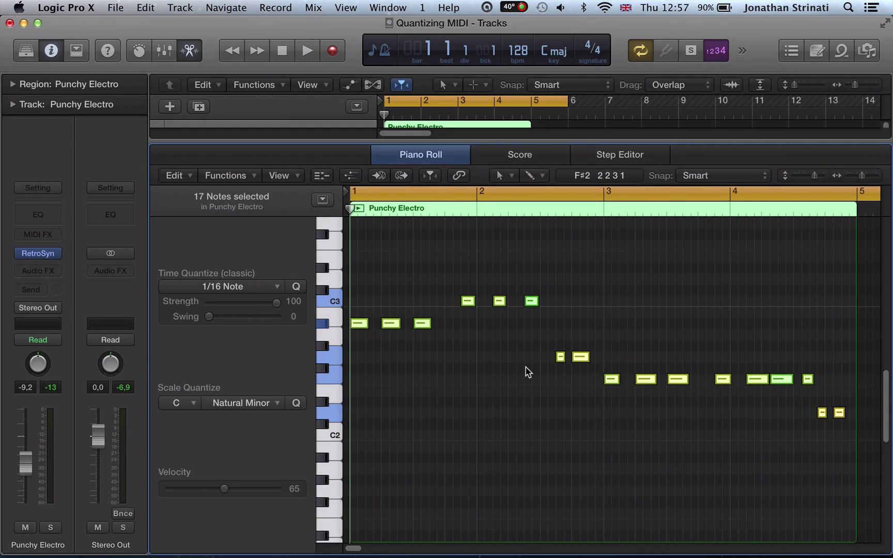
{"action": "key", "text": "space"}
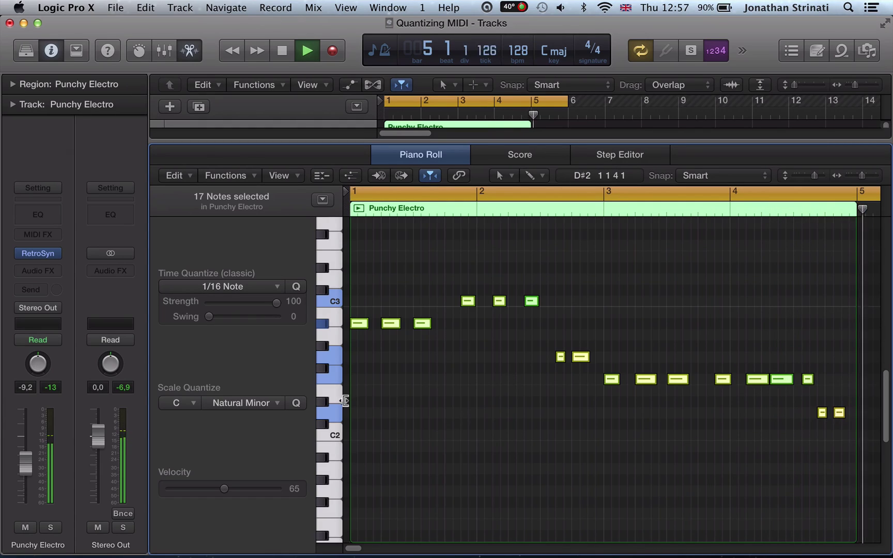
Step: Set the scale root to A and try the Major scale type while auditioning the riff
{"action": "key", "text": "space"}
{"action": "left_click", "coordinate": [183, 402]}
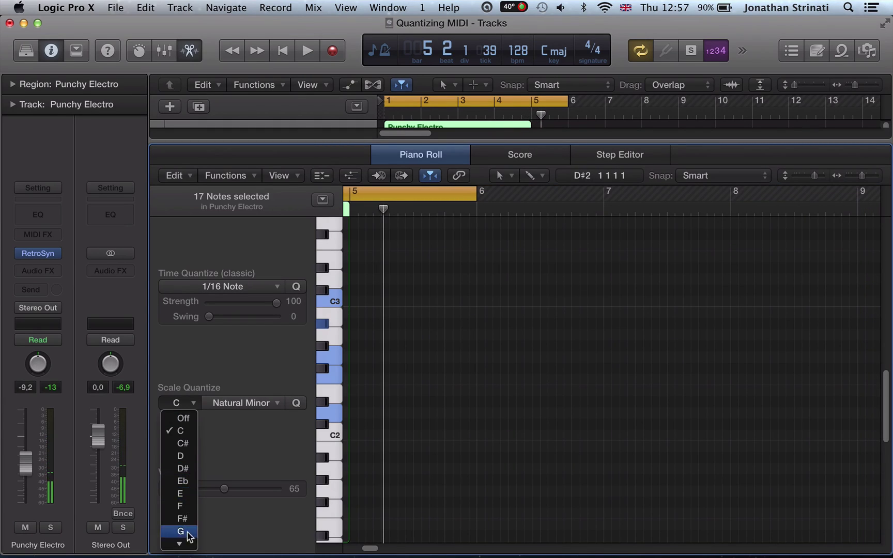
{"action": "left_click", "coordinate": [181, 505]}
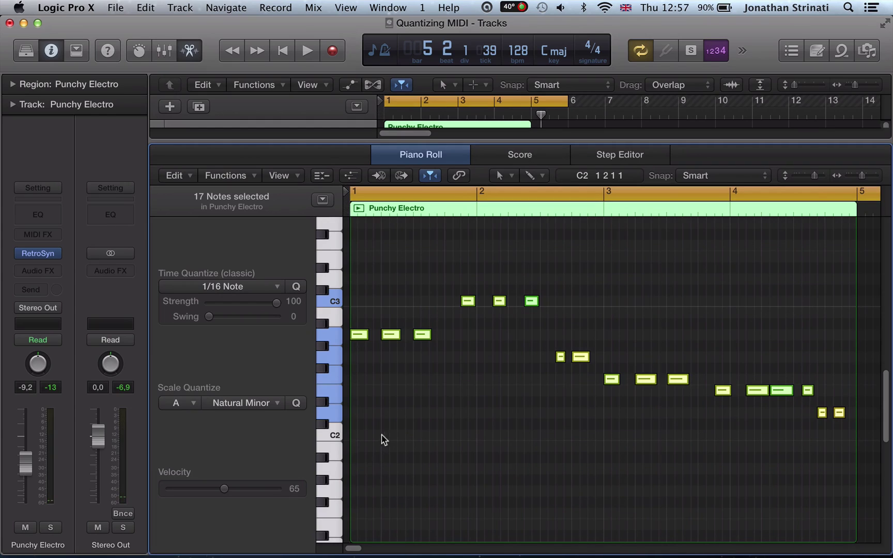
{"action": "key", "text": "space"}
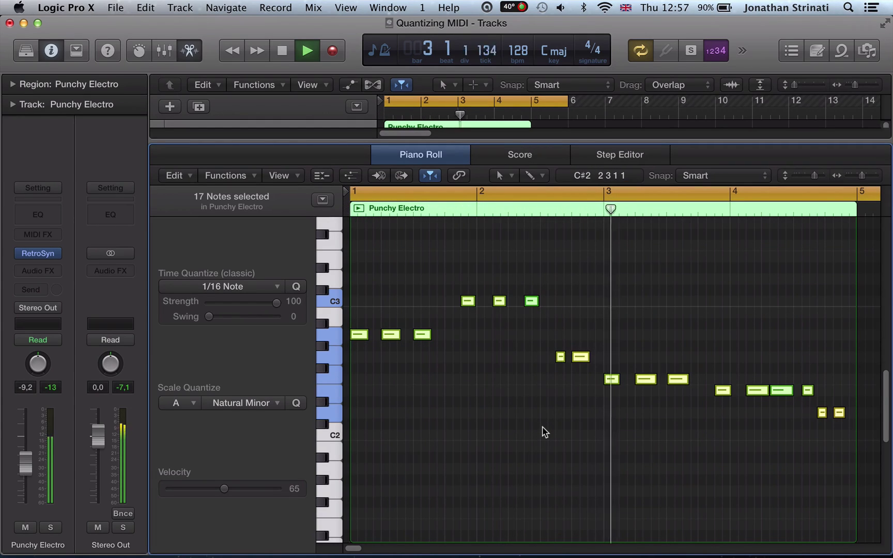
{"action": "key", "text": "space"}
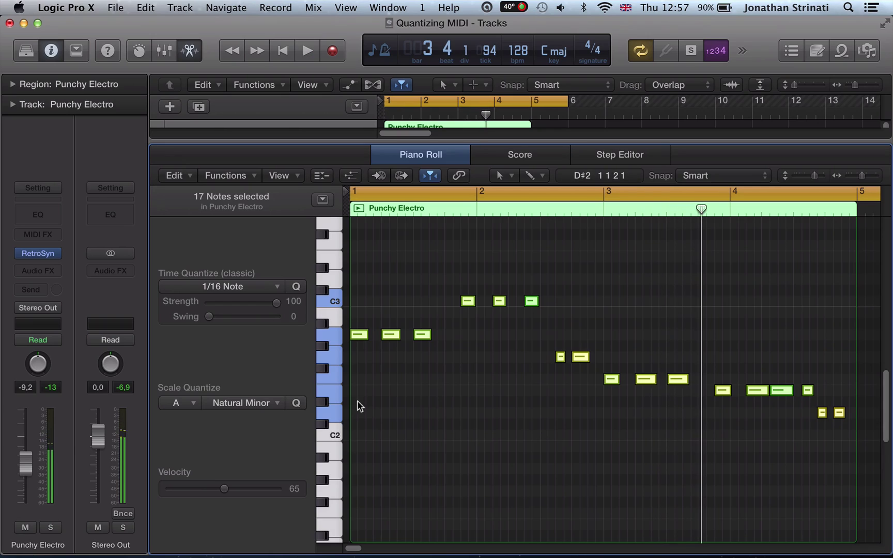
{"action": "left_click", "coordinate": [237, 404]}
{"action": "left_click", "coordinate": [233, 416]}
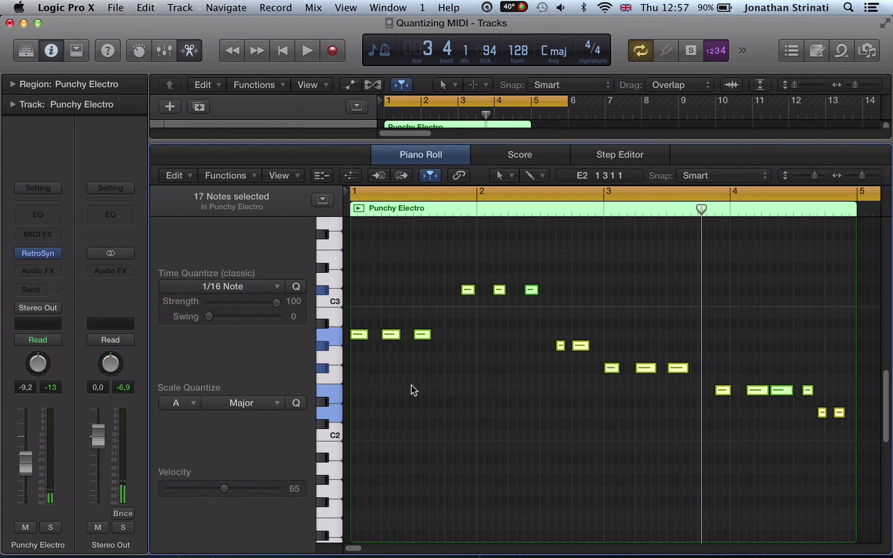
{"action": "key", "text": "space"}
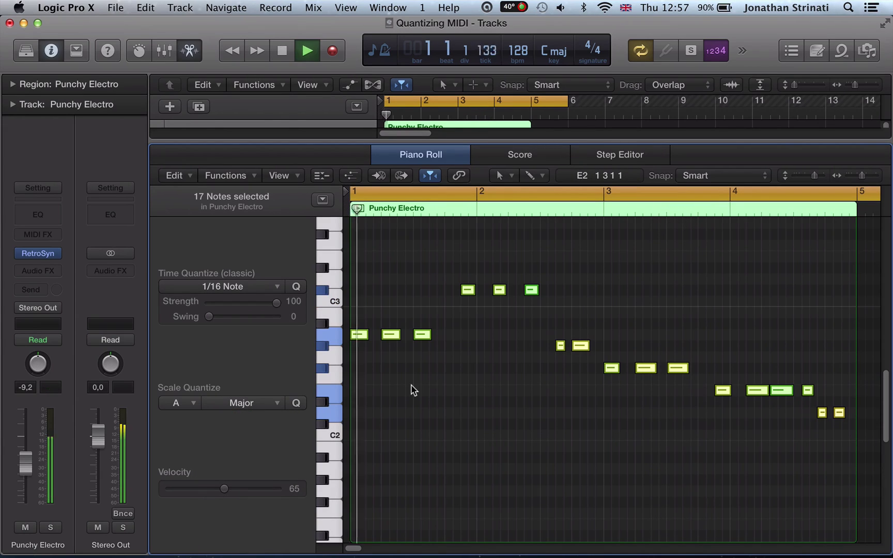
Step: Change the scale from Major to Natural Minor and select all 17 notes
{"action": "left_click", "coordinate": [239, 404]}
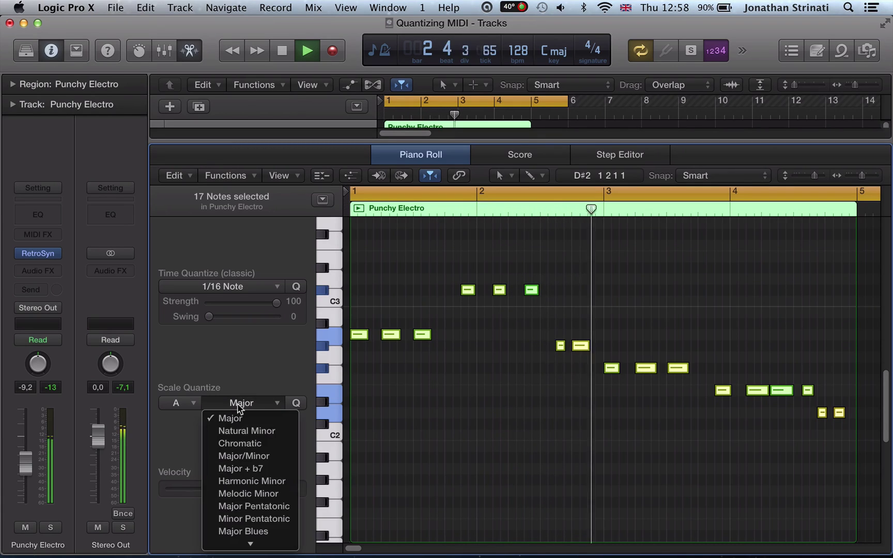
{"action": "mouse_move", "coordinate": [256, 548]}
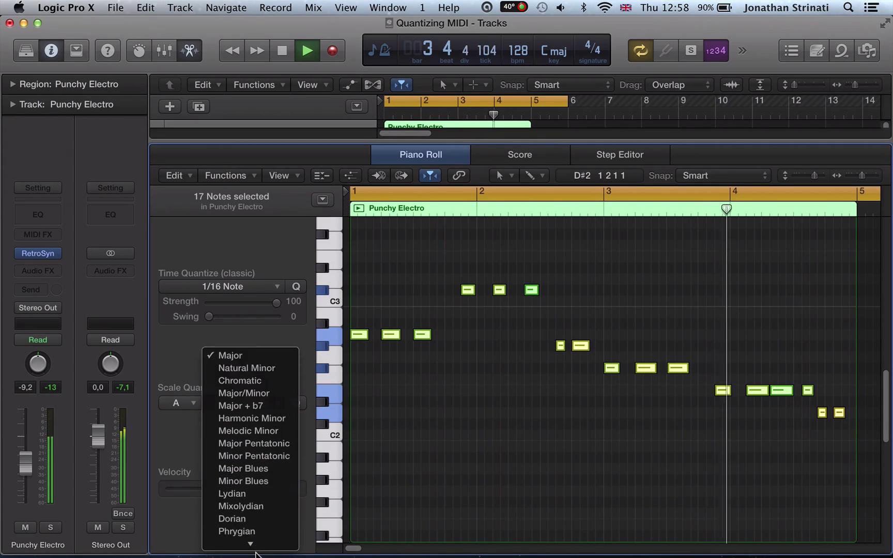
{"action": "left_click", "coordinate": [485, 436]}
{"action": "key", "text": "space"}
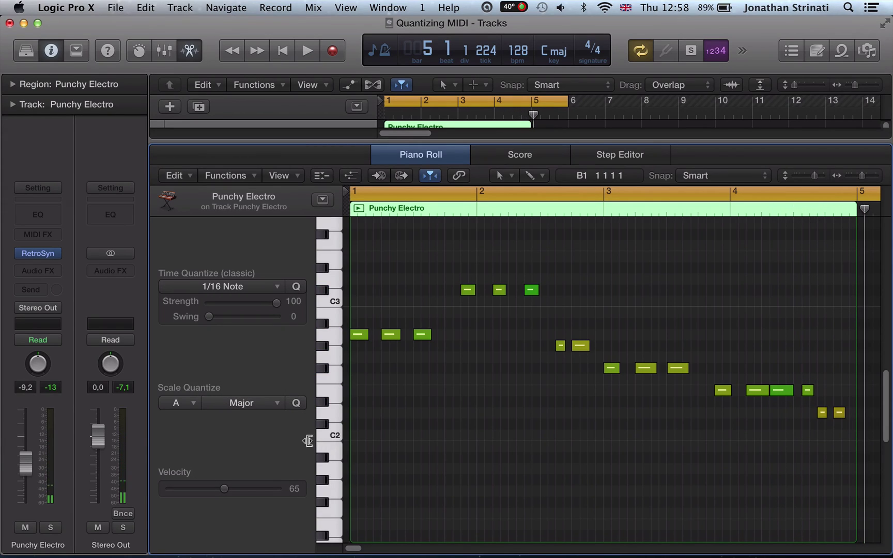
{"action": "left_click", "coordinate": [239, 402]}
{"action": "left_click", "coordinate": [247, 430]}
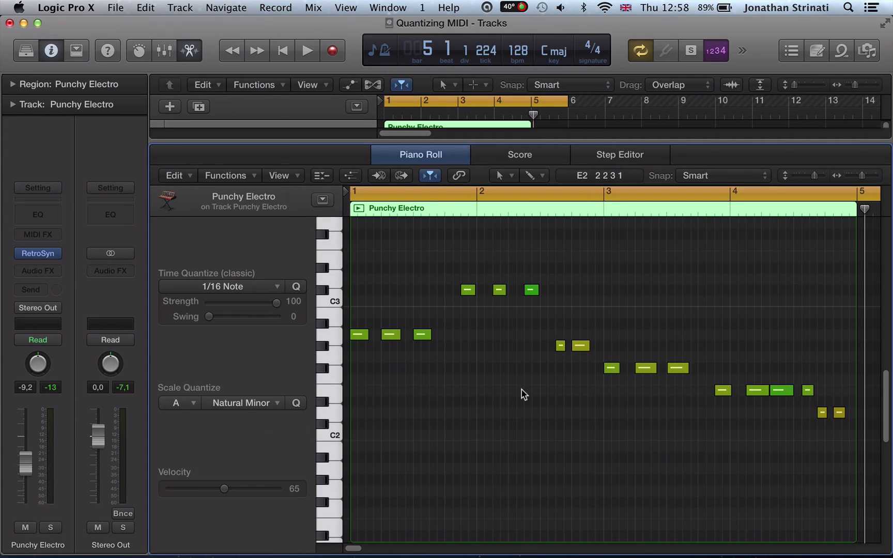
{"action": "key", "text": "super+a"}
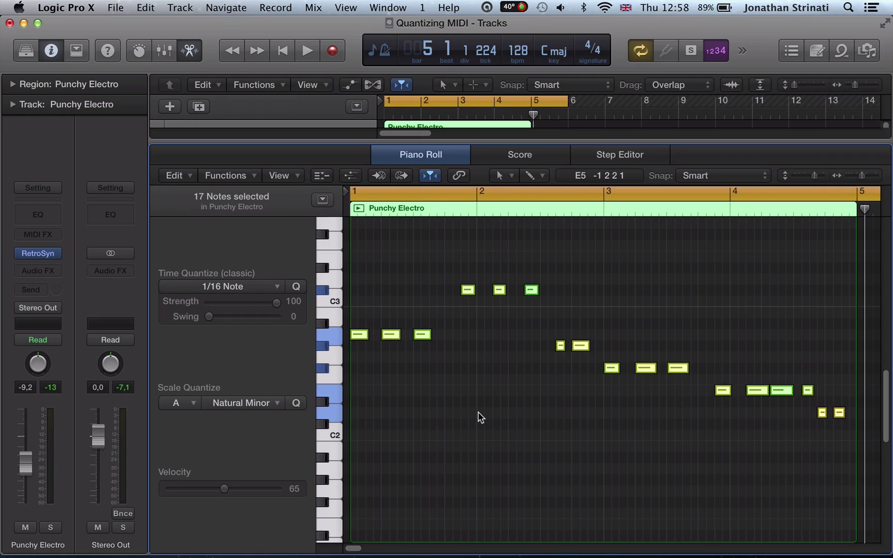
Step: Delete the old notes and brush-paint a run falling from A2 and rising back to A2
{"action": "key", "text": "Delete"}
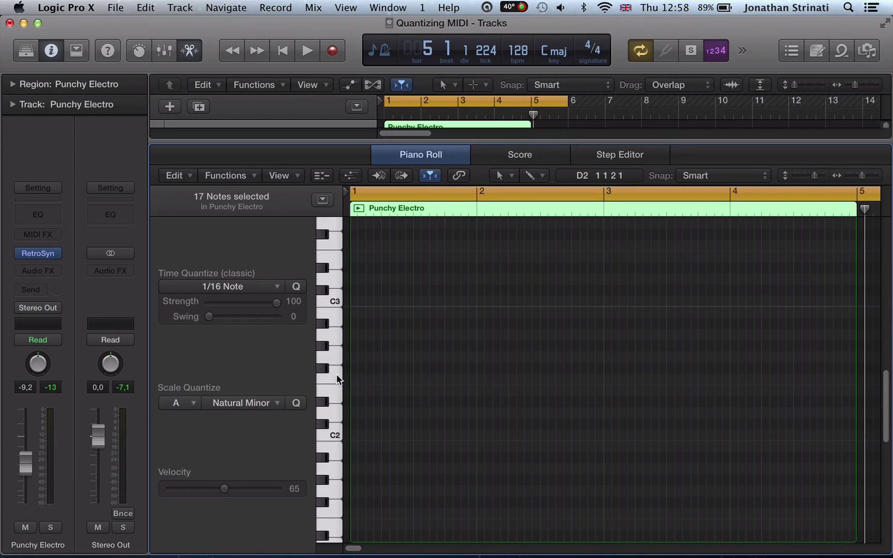
{"action": "key", "text": "t"}
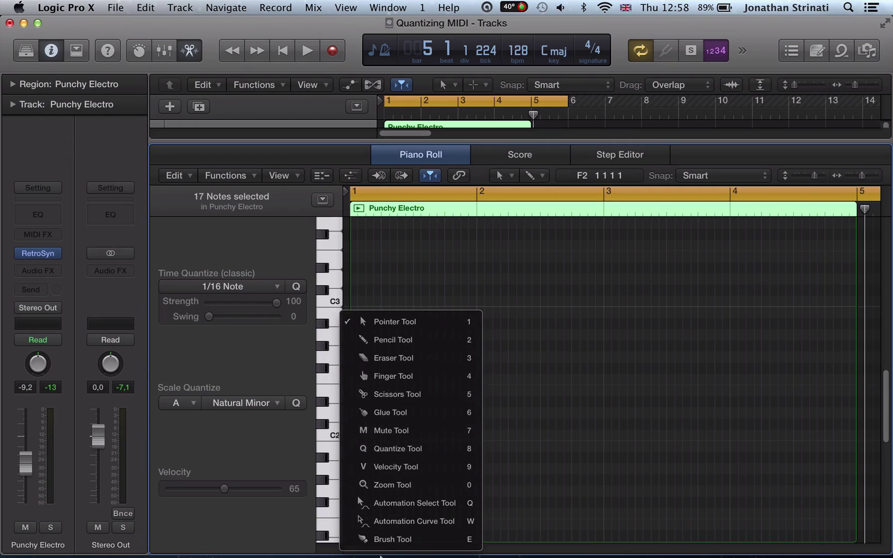
{"action": "left_click", "coordinate": [393, 538]}
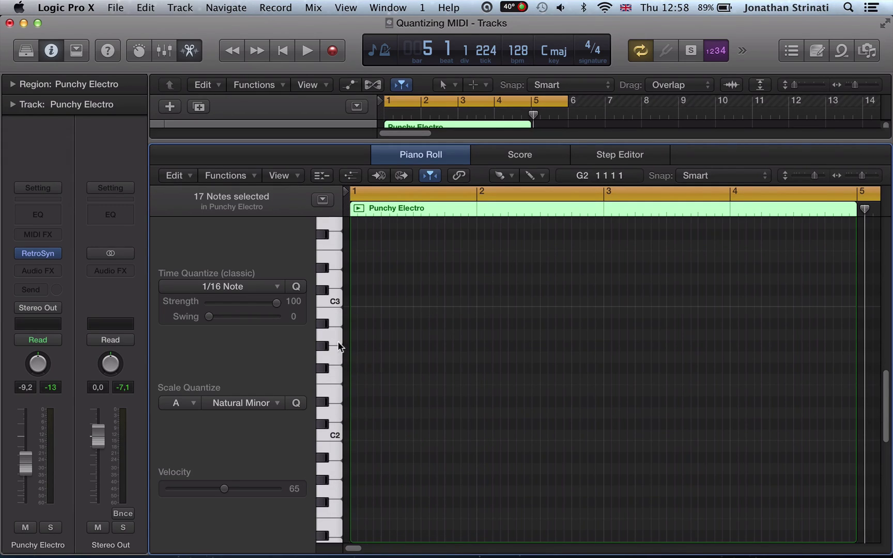
{"action": "mouse_move", "coordinate": [352, 338]}
{"action": "left_mouse_down"}
{"action": "mouse_move", "coordinate": [373, 334]}
{"action": "mouse_move", "coordinate": [404, 357]}
{"action": "mouse_move", "coordinate": [470, 421]}
{"action": "left_mouse_up"}
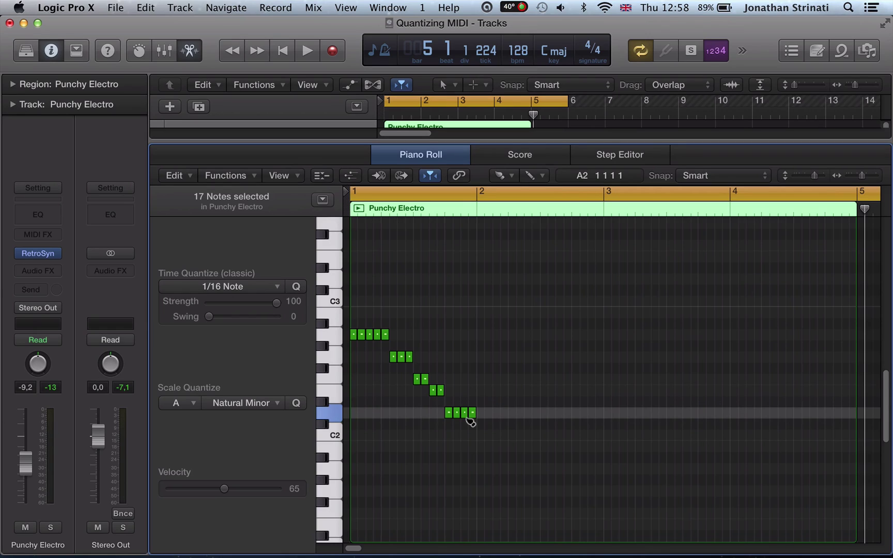
{"action": "mouse_move", "coordinate": [471, 415]}
{"action": "left_mouse_down"}
{"action": "mouse_move", "coordinate": [514, 338]}
{"action": "mouse_move", "coordinate": [538, 333]}
{"action": "mouse_move", "coordinate": [599, 279]}
{"action": "left_mouse_up"}
Step: Audition and undo the painted notes, then set Scale Quantize to C Major and Time Quantize to 1/4 Note
{"action": "key", "text": "space"}
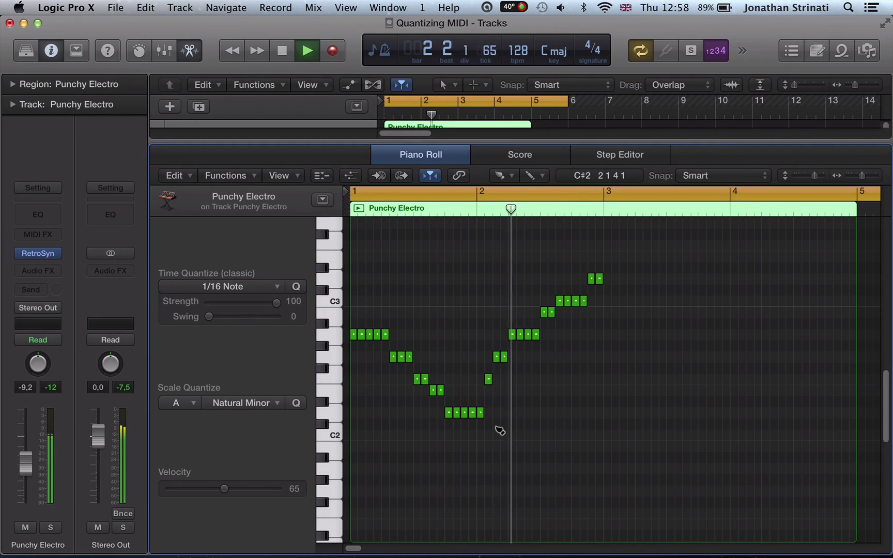
{"action": "key", "text": "space"}
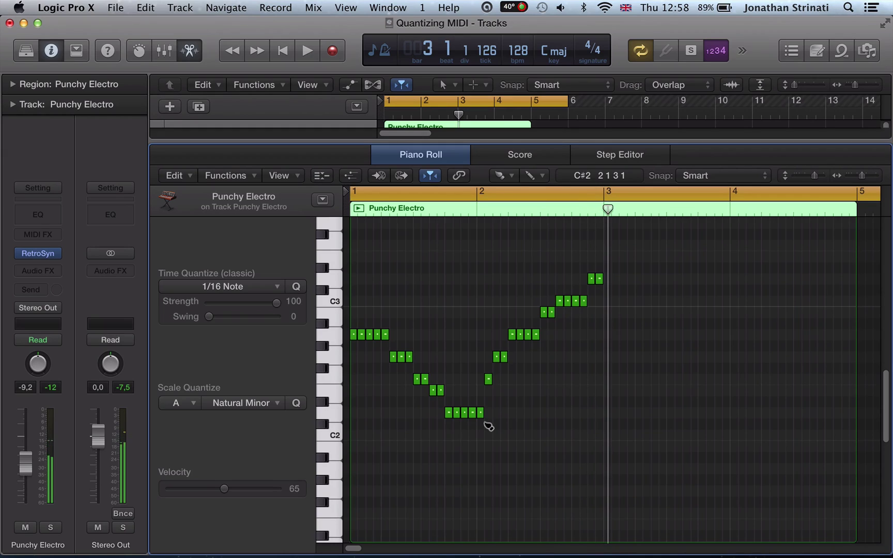
{"action": "key", "text": "super+z"}
{"action": "left_click", "coordinate": [176, 405]}
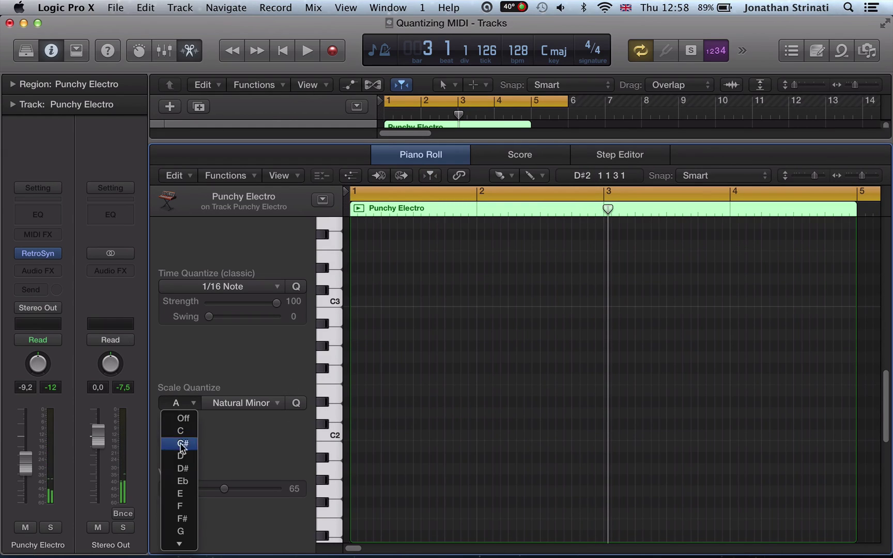
{"action": "left_click", "coordinate": [175, 430]}
{"action": "left_click", "coordinate": [232, 404]}
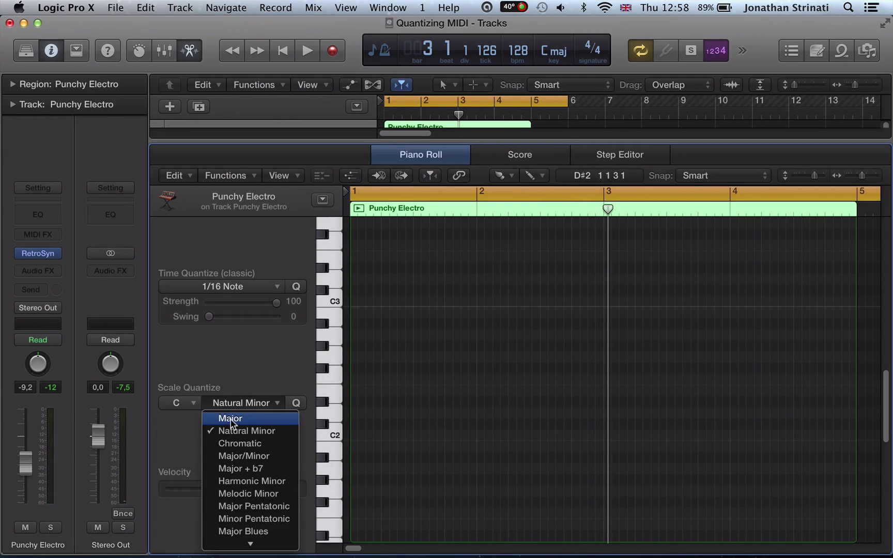
{"action": "left_click", "coordinate": [230, 418]}
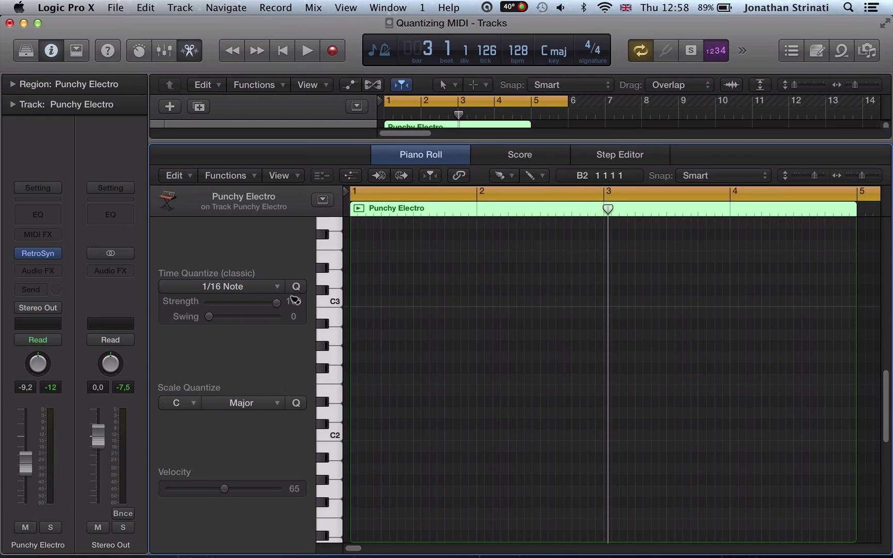
{"action": "left_click", "coordinate": [251, 289]}
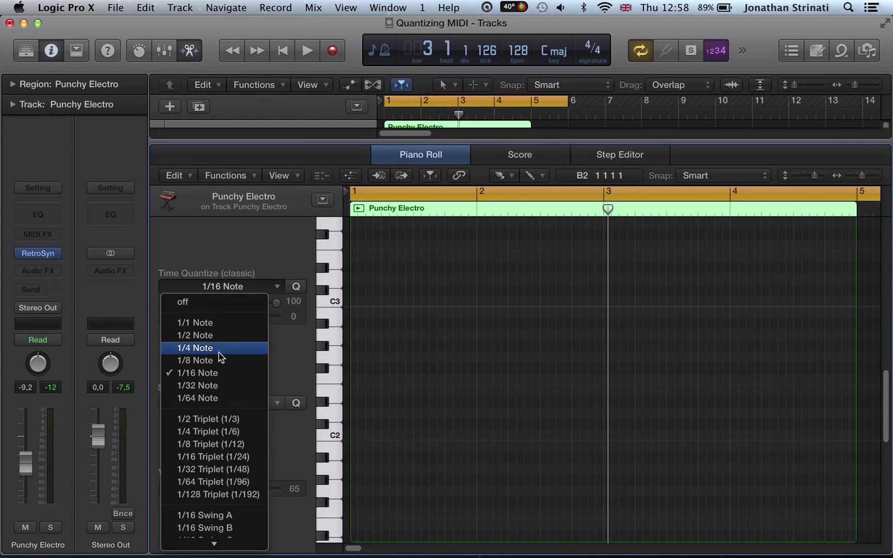
{"action": "left_click", "coordinate": [196, 347]}
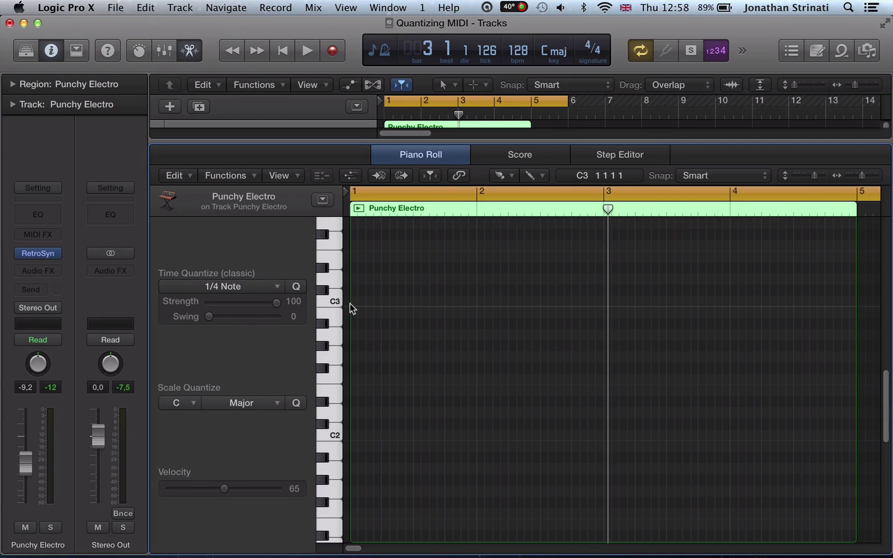
Step: Draw quarter notes that step down below C3 then climb above it, and play them
{"action": "key", "text": "t"}
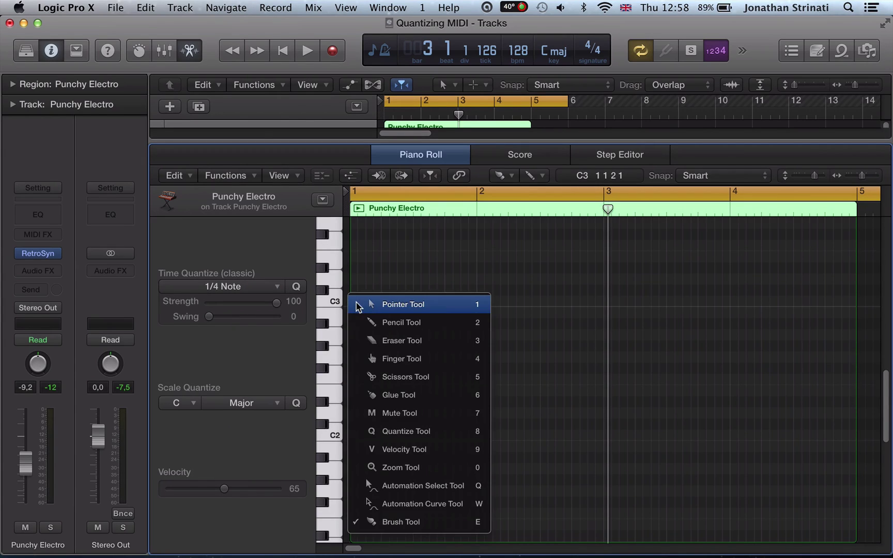
{"action": "left_click", "coordinate": [372, 303]}
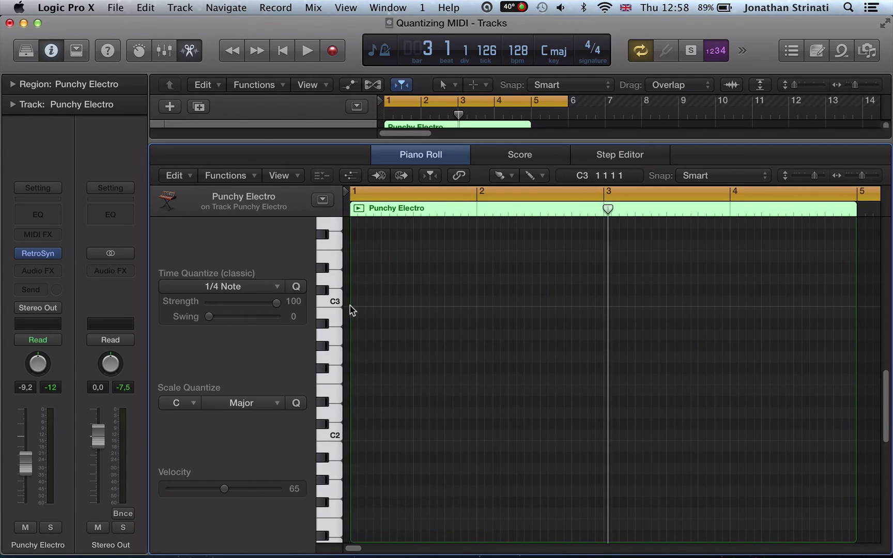
{"action": "left_click", "coordinate": [365, 312]}
{"action": "left_click", "coordinate": [397, 334]}
{"action": "left_click", "coordinate": [428, 356]}
{"action": "left_click", "coordinate": [461, 357]}
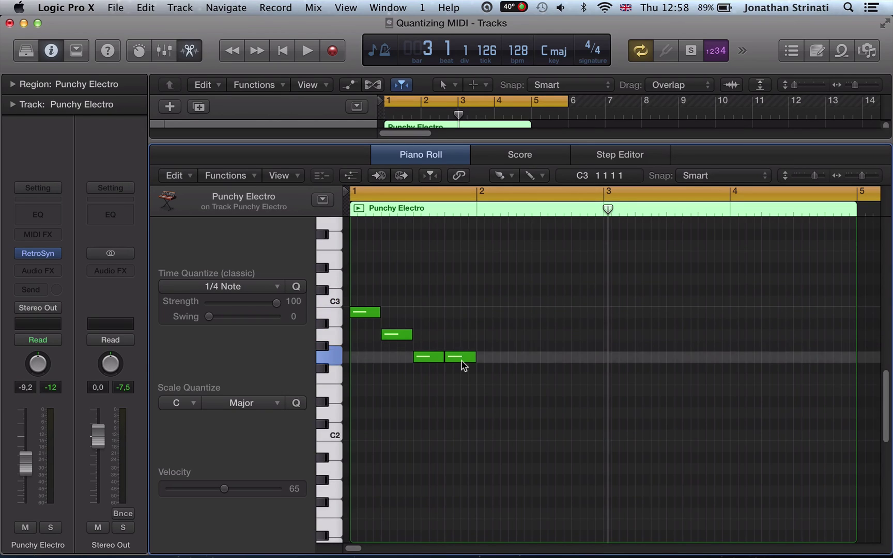
{"action": "left_click_drag", "start_coordinate": [462, 362], "coordinate": [461, 380]}
{"action": "left_click", "coordinate": [492, 357]}
{"action": "left_click_drag", "start_coordinate": [523, 334], "coordinate": [524, 311]}
{"action": "left_click", "coordinate": [555, 300]}
{"action": "left_click", "coordinate": [587, 301]}
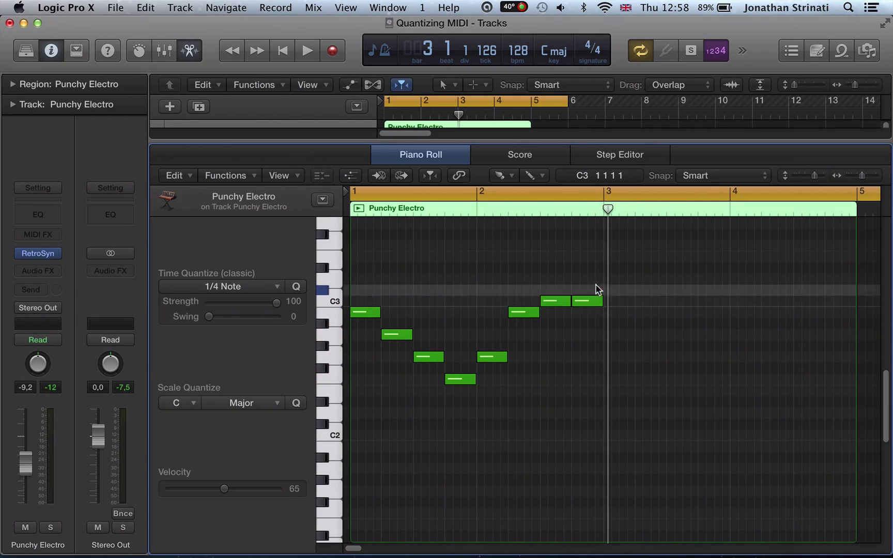
{"action": "left_click_drag", "start_coordinate": [595, 288], "coordinate": [597, 276]}
{"action": "key", "text": "space"}
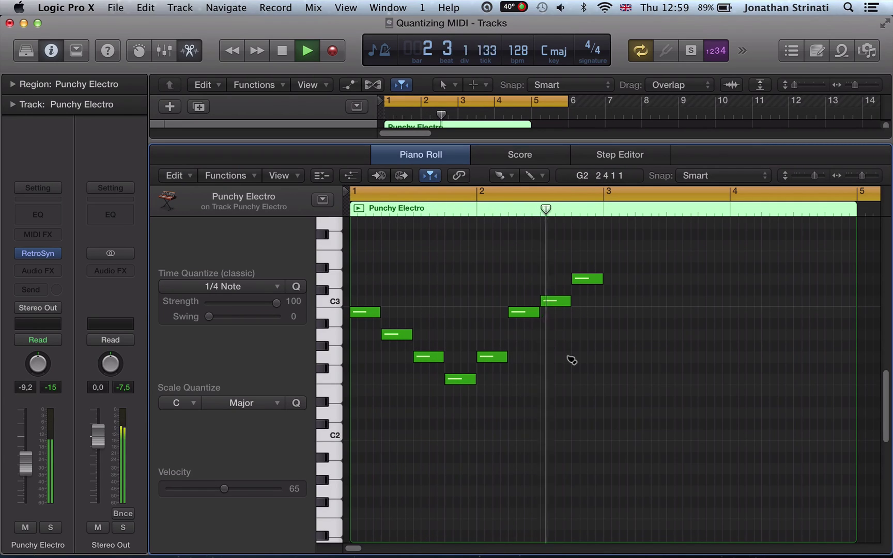
Step: Remove the drawn notes and set Scale Quantize to F Natural Minor with 1/8 Note Time Quantize
{"action": "key", "text": "space"}
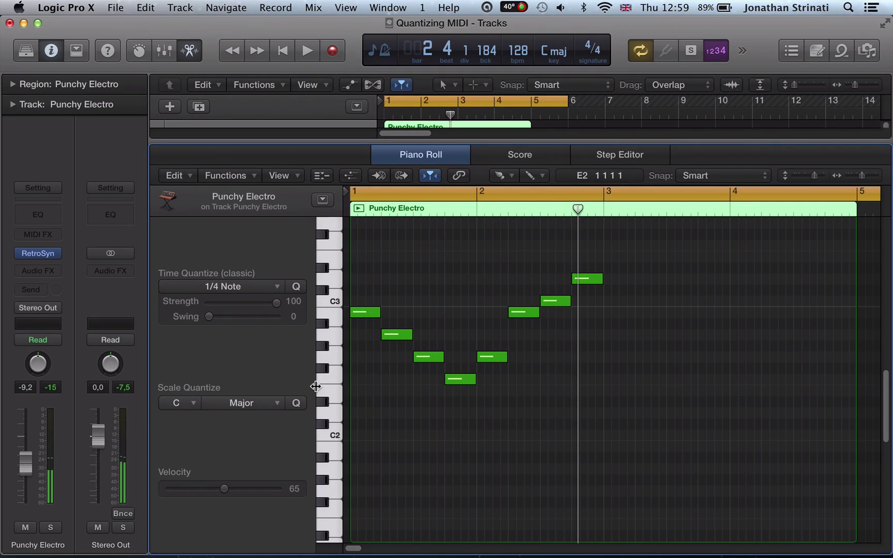
{"action": "key", "text": "super+z"}
{"action": "left_click", "coordinate": [176, 402]}
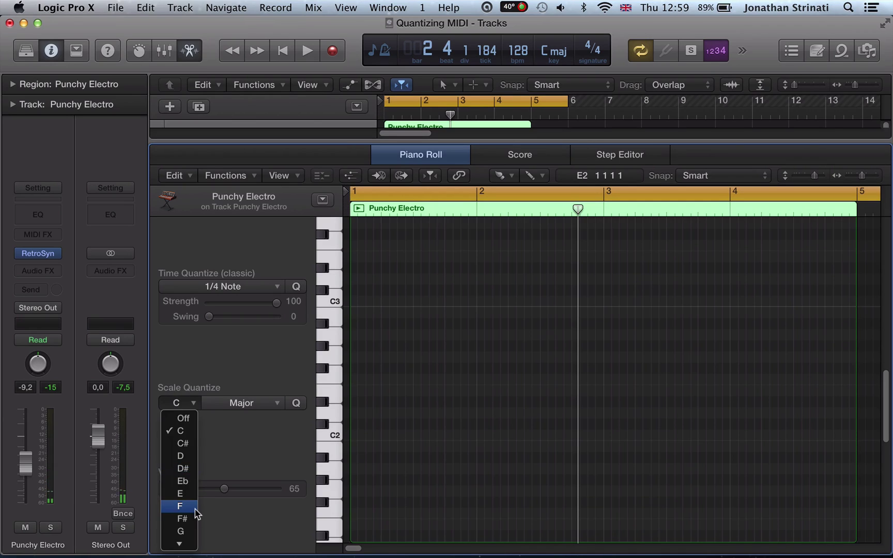
{"action": "left_click", "coordinate": [245, 413]}
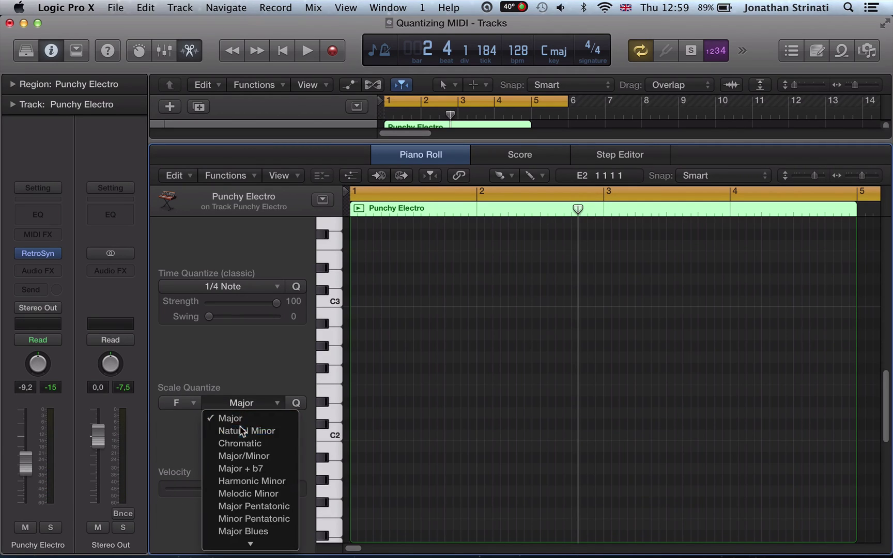
{"action": "left_click", "coordinate": [241, 428]}
{"action": "left_click", "coordinate": [207, 289]}
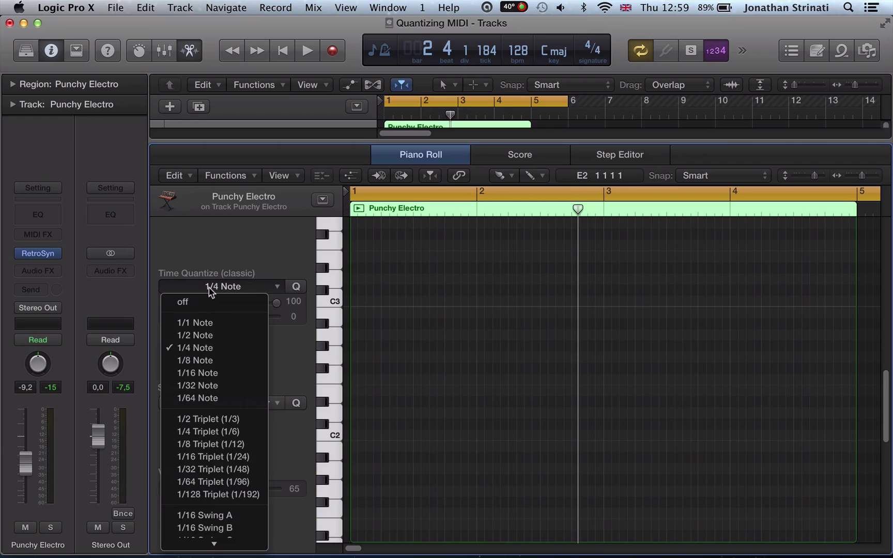
{"action": "left_click", "coordinate": [205, 360]}
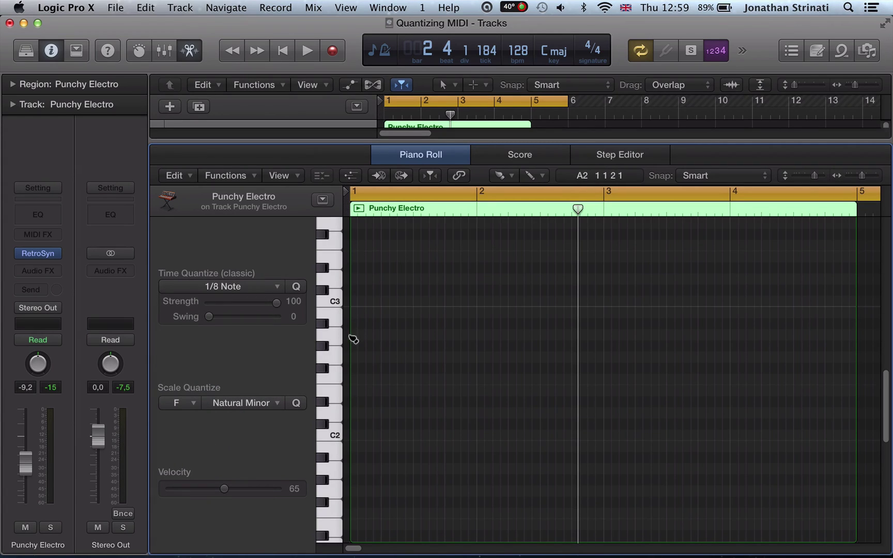
Step: Draw fourteen eighth notes that dip low then rise, ending on G#2, and audition the riff
{"action": "left_click", "coordinate": [357, 357]}
{"action": "left_click", "coordinate": [372, 379]}
{"action": "left_click", "coordinate": [388, 401]}
{"action": "left_click", "coordinate": [420, 423]}
{"action": "left_click", "coordinate": [452, 402]}
{"action": "left_click", "coordinate": [483, 357]}
{"action": "left_click", "coordinate": [516, 357]}
{"action": "left_click", "coordinate": [563, 346]}
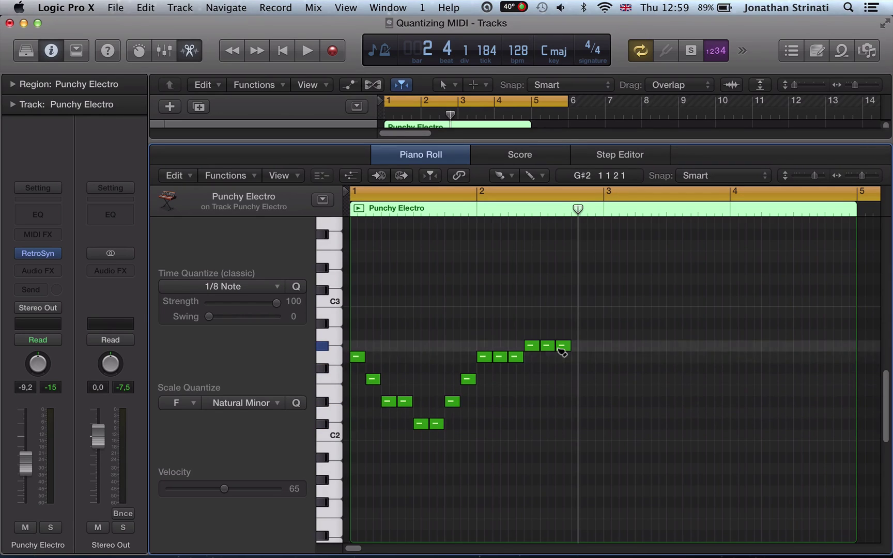
{"action": "key", "text": "space"}
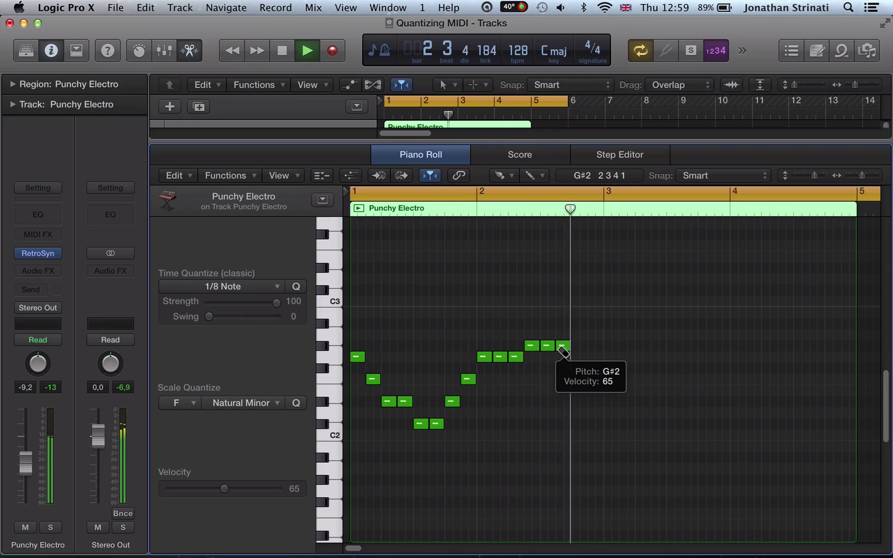
{"action": "key", "text": "space"}
Step: Switch to the Pointer Tool and leave Time Quantize at 1/8 Note
{"action": "key", "text": "t"}
{"action": "key", "text": "t"}
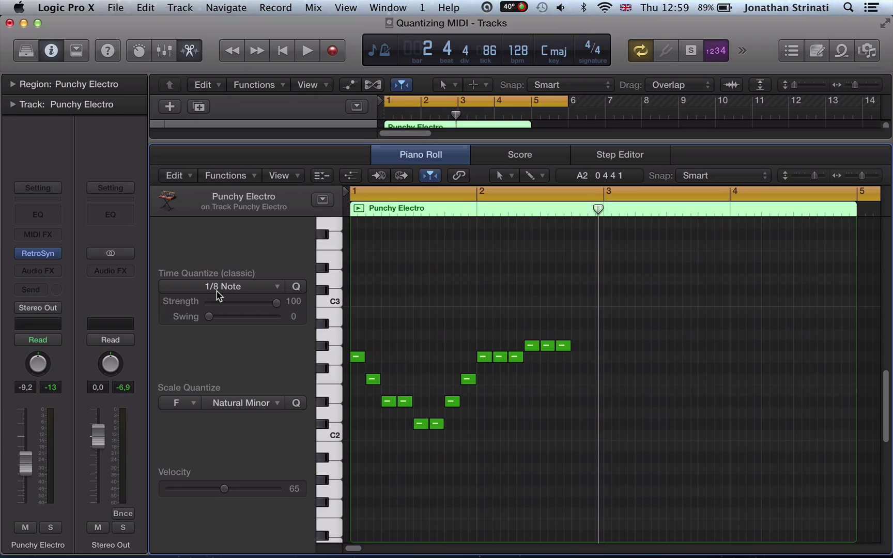
{"action": "scroll", "coordinate": [227, 305], "scroll_direction": "right", "scroll_amount": 1}
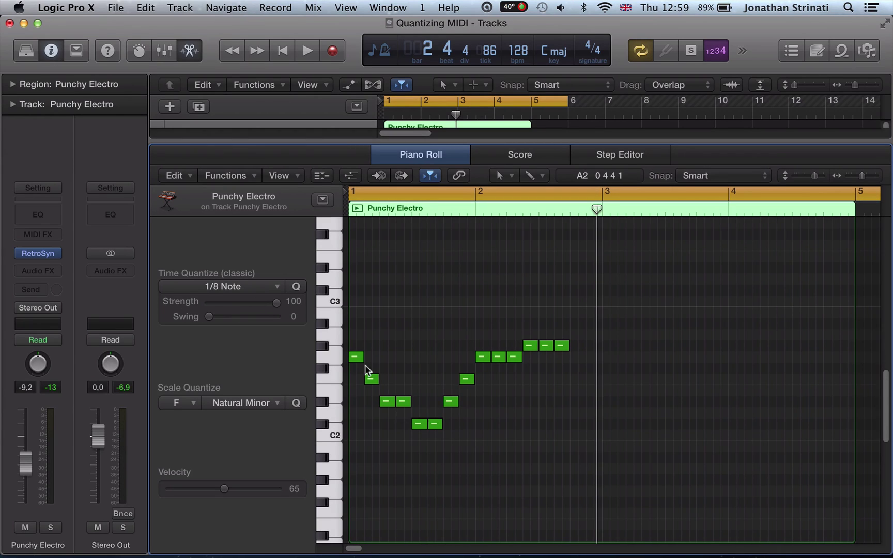
{"action": "left_click", "coordinate": [258, 287]}
{"action": "left_click", "coordinate": [578, 435]}
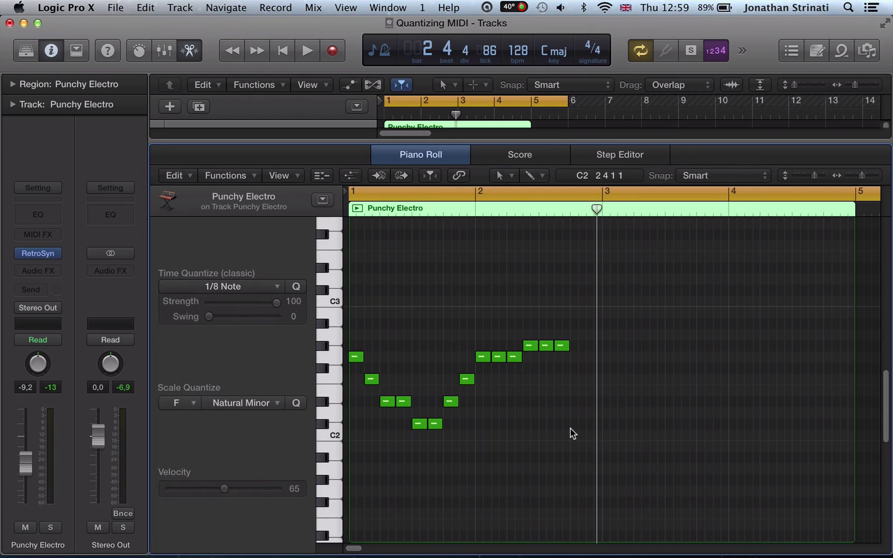